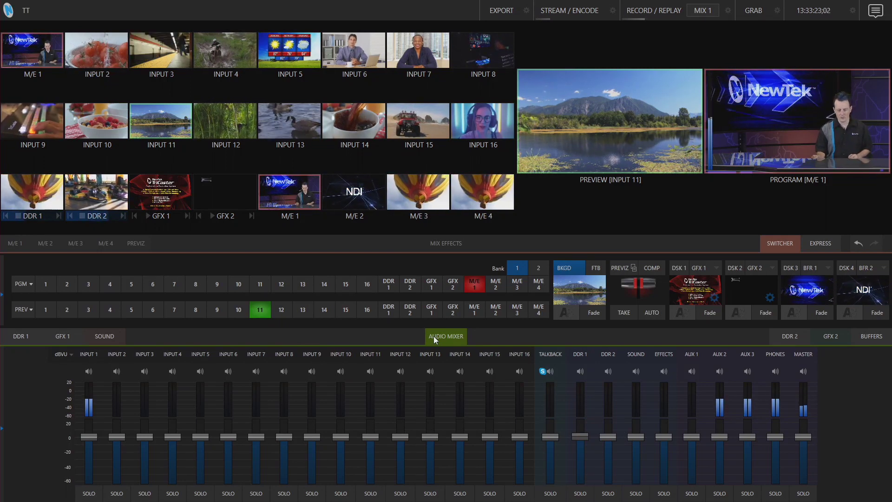
Preview the DDR 2 and GFX 2 players, then return to the audio mixer and collapse it
left_click(799, 339)
left_click(830, 336)
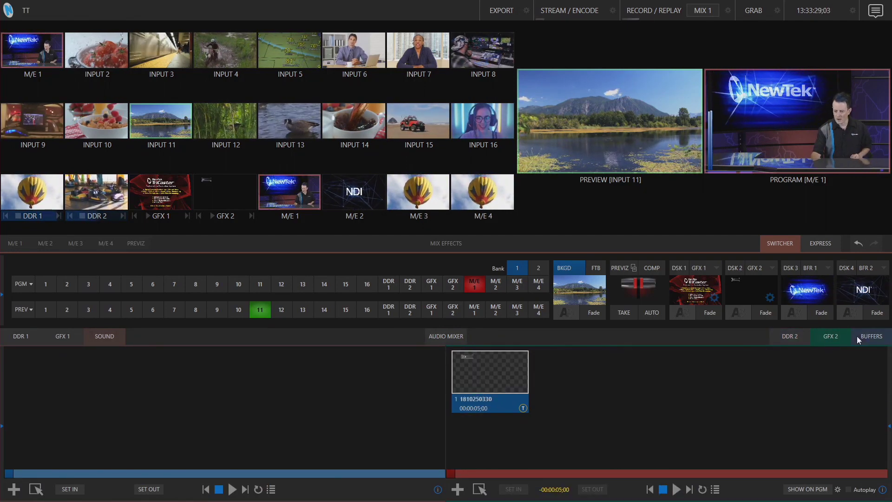
left_click(443, 341)
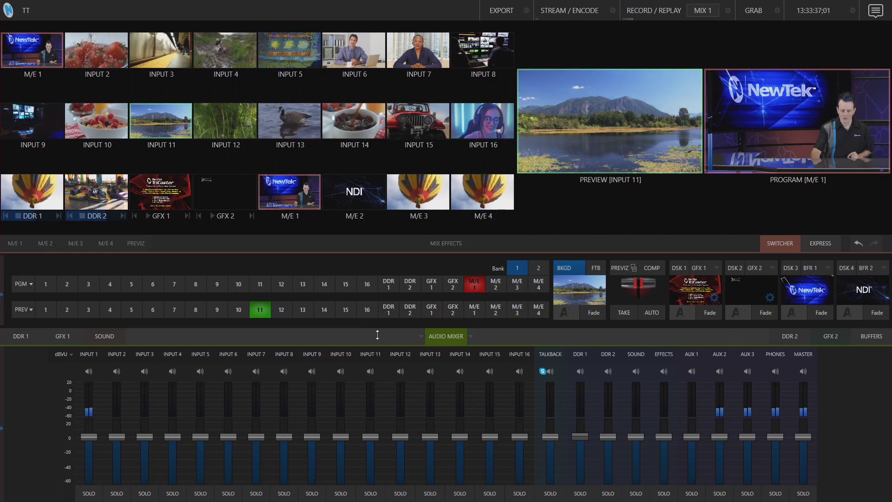
left_click(444, 334)
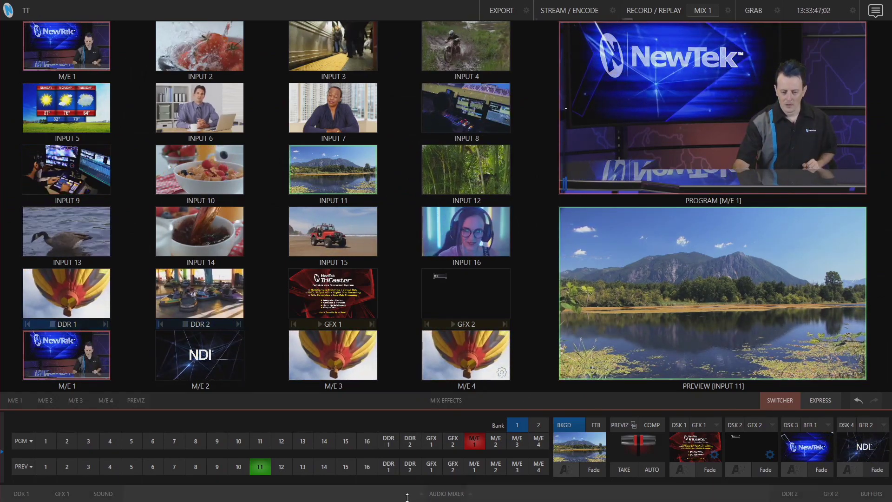
left_click_drag(407, 497, 427, 500)
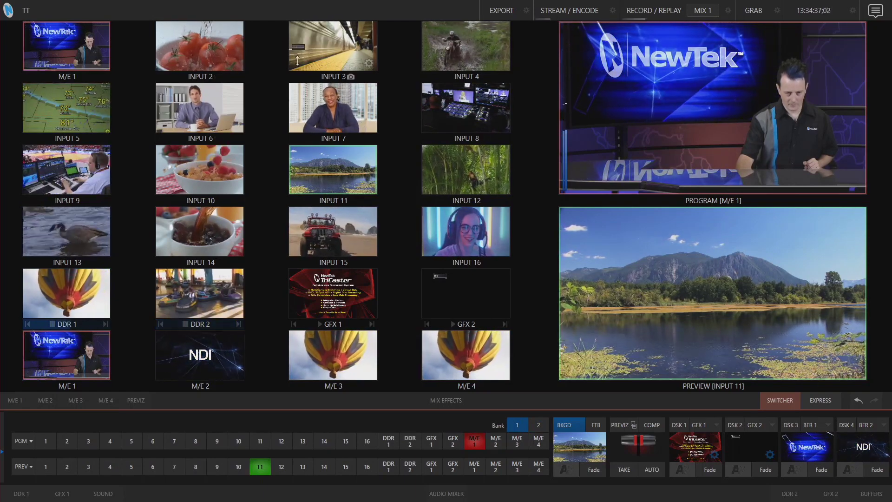
left_click(453, 494)
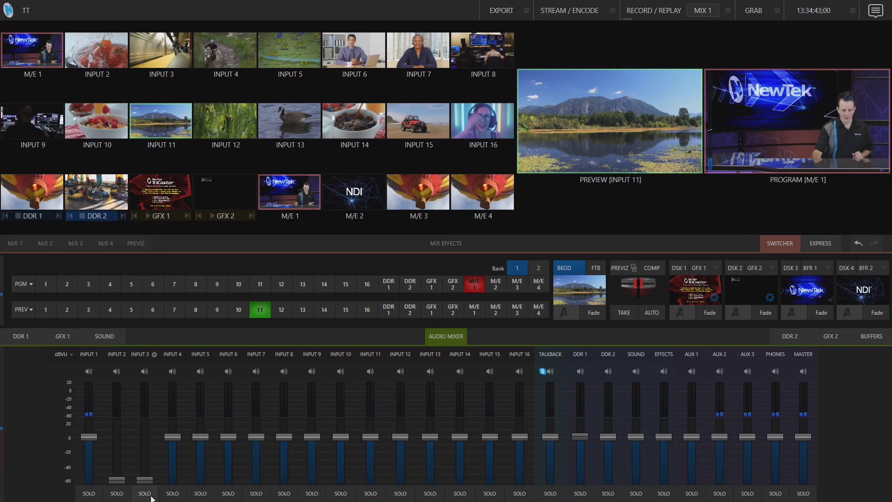
Collapse the audio mixer, reopen it, then collapse it again so the monitors fill the screen
left_click(449, 338)
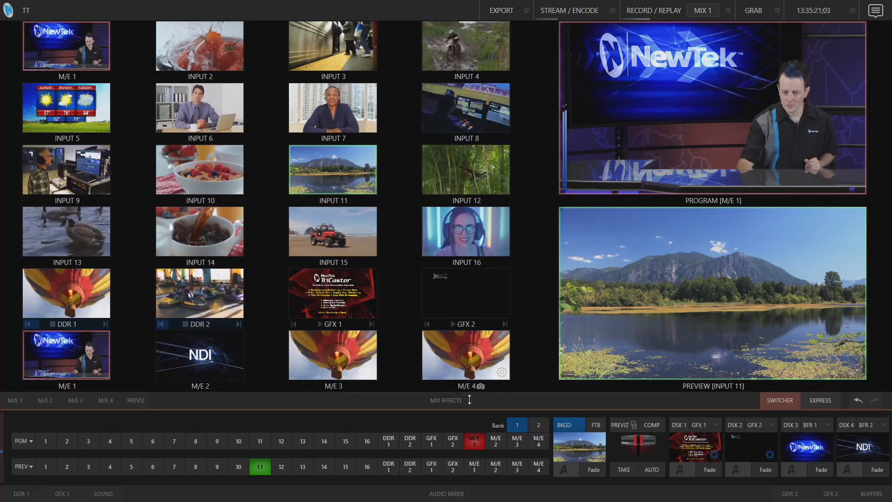
left_click(470, 495)
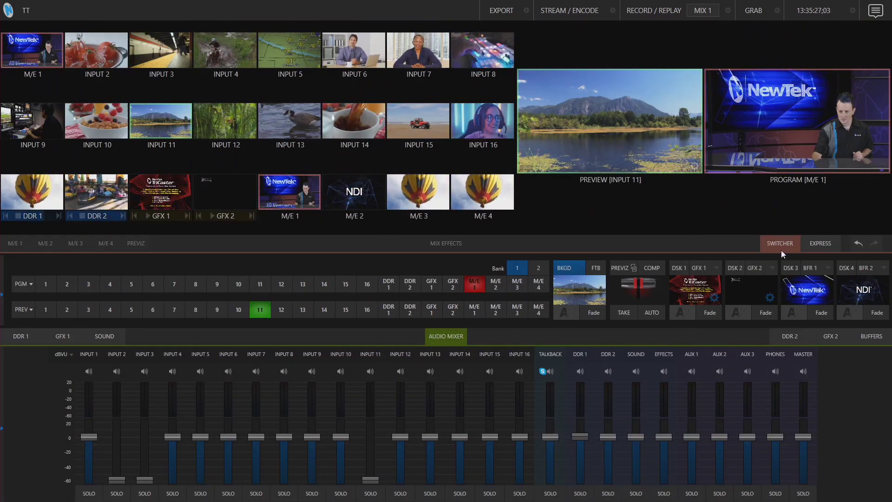
left_click(454, 332)
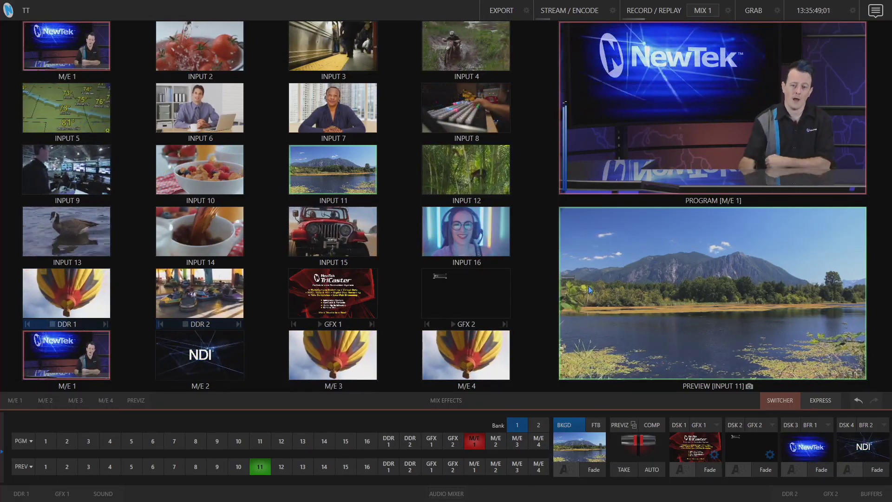
mouse_move(427, 6)
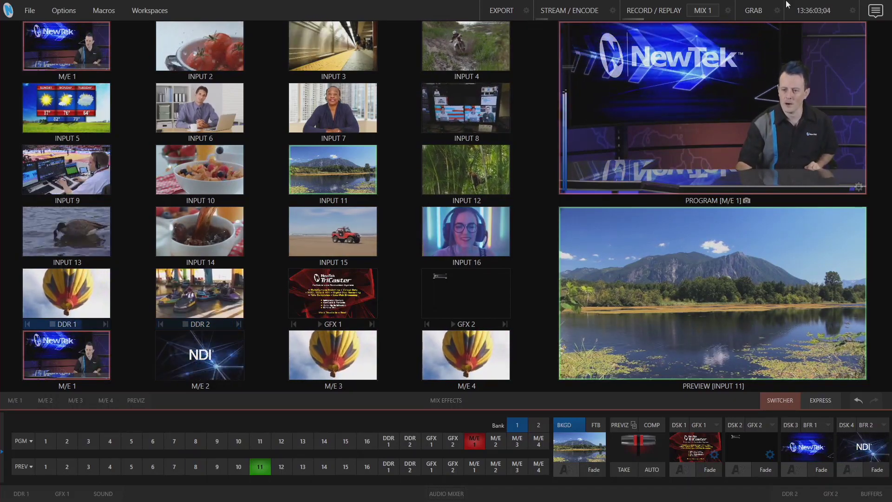
left_click(878, 14)
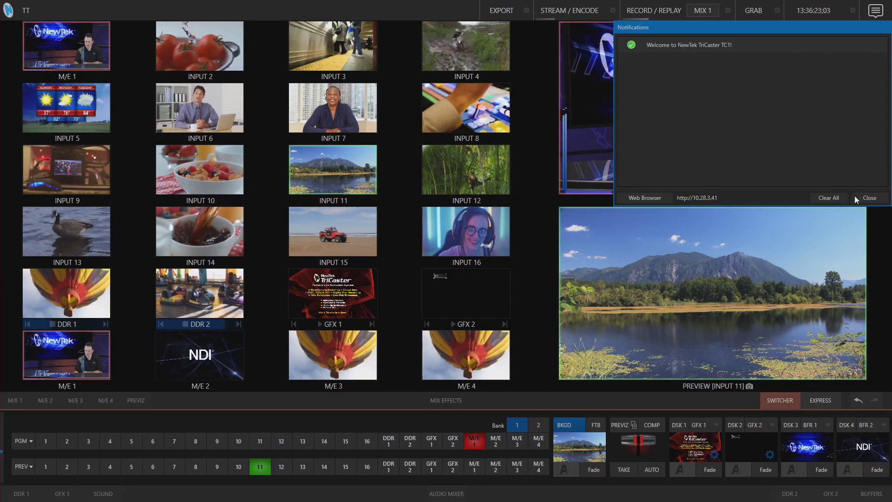
left_click(867, 197)
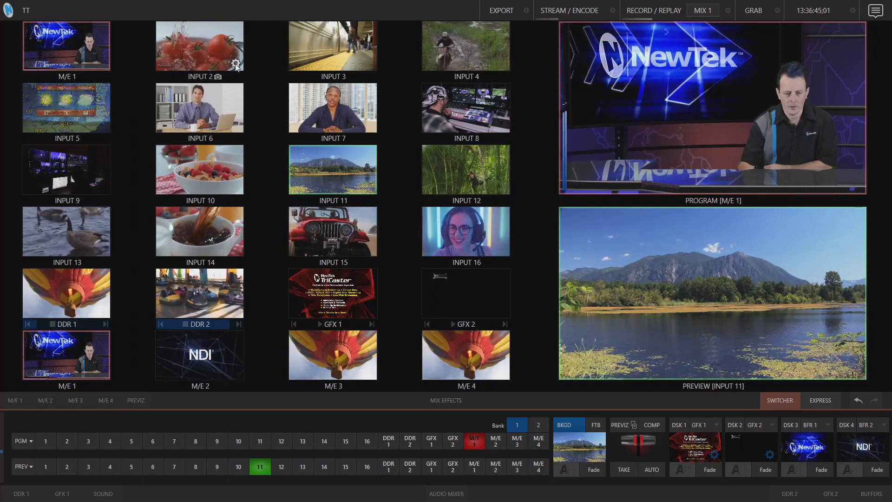
left_click(236, 63)
Browse INPUT 2's Input, Image and Automation settings, ending on the Input tab
left_click(179, 101)
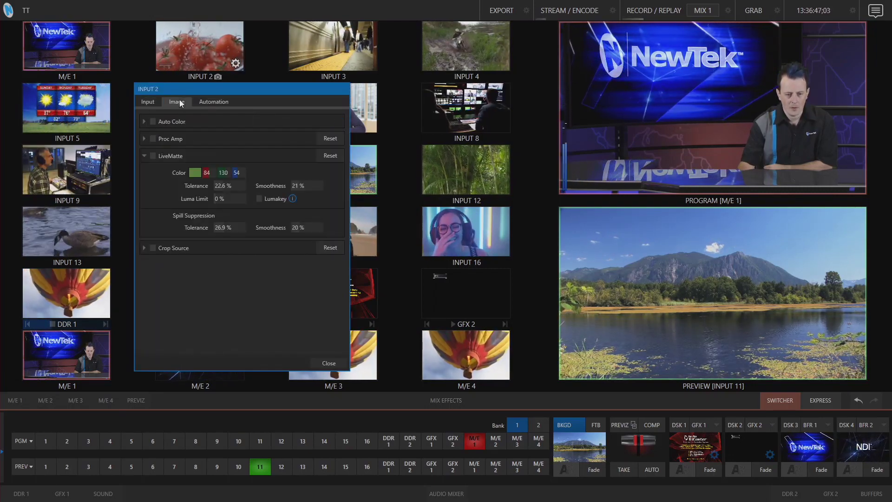
left_click(154, 100)
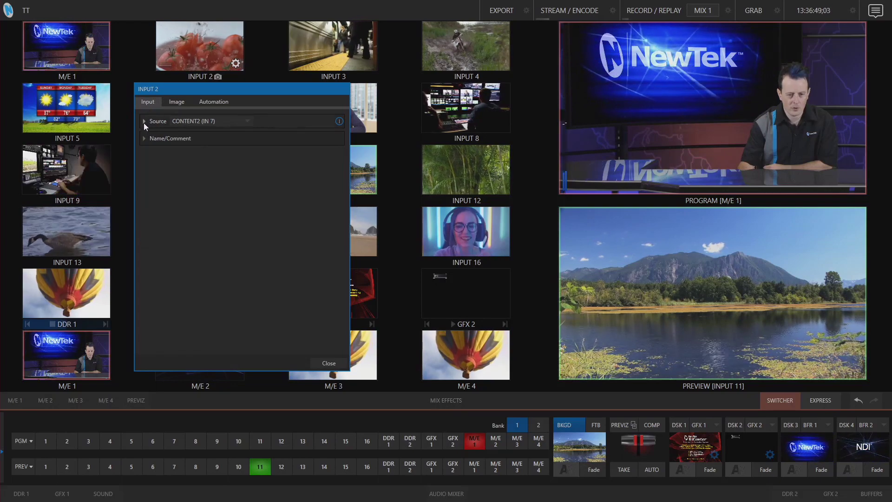
left_click(145, 121)
left_click(174, 103)
left_click(209, 101)
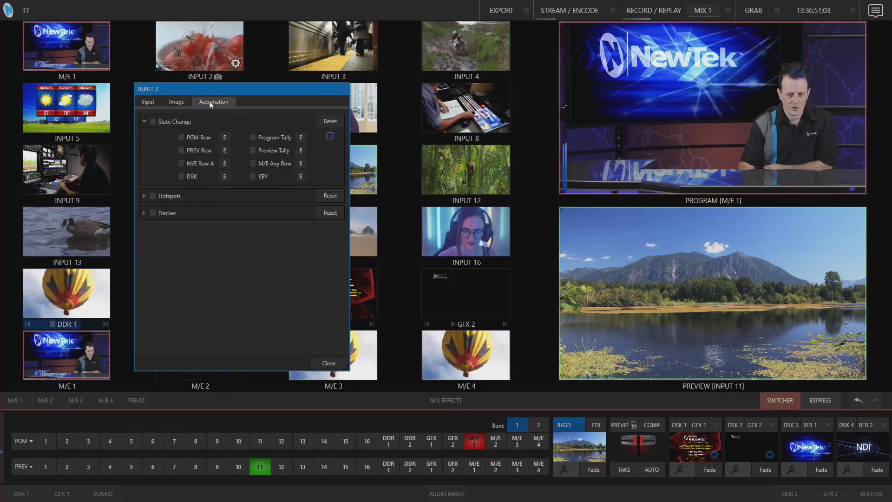
left_click(176, 102)
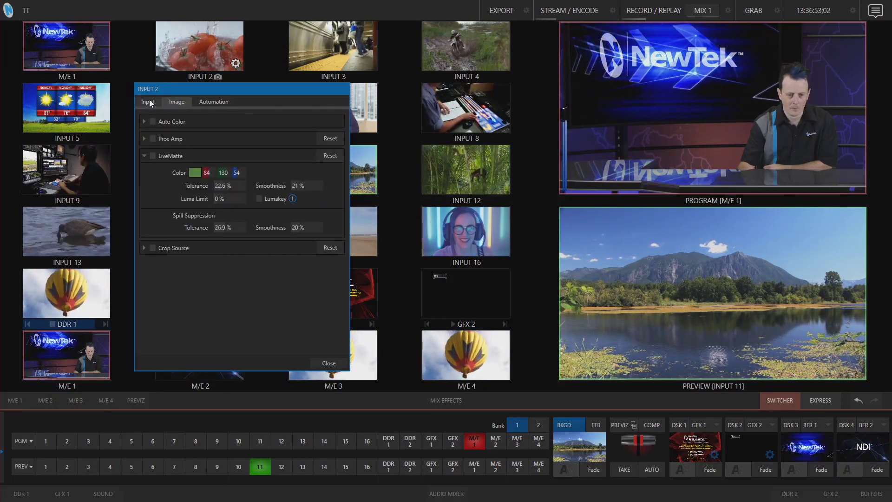
left_click(149, 101)
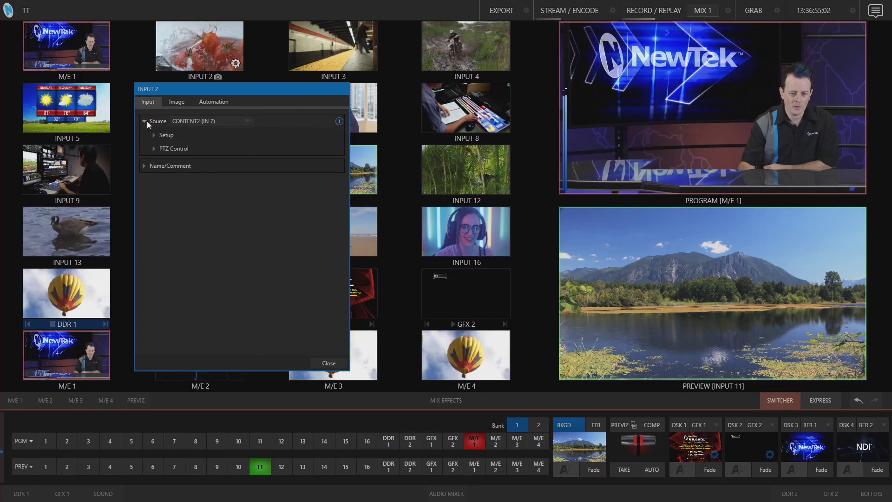
Set INPUT 2's source to NDI-PTZ1 (RE Demo) and pan the camera with the PTZ controls
left_click(231, 120)
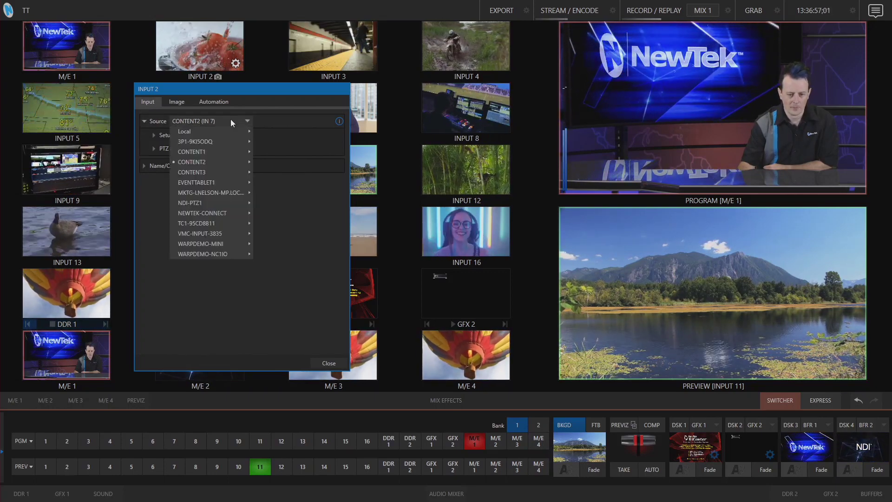
mouse_move(218, 205)
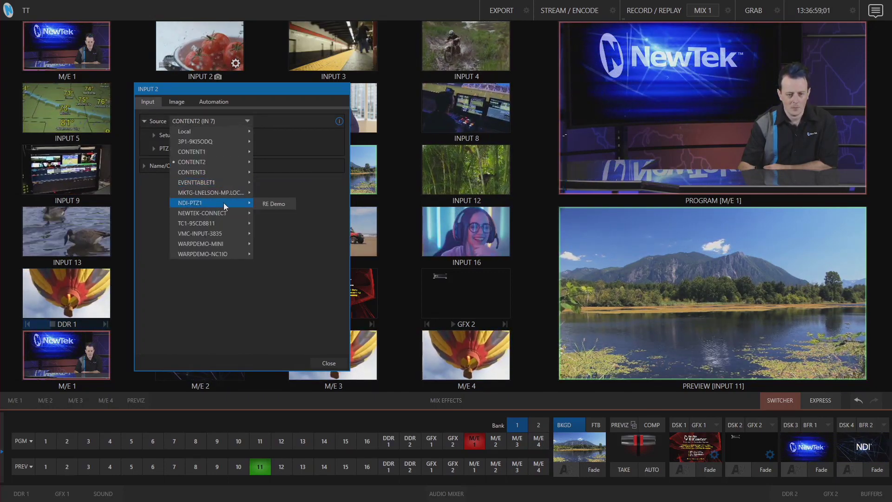
left_click(264, 204)
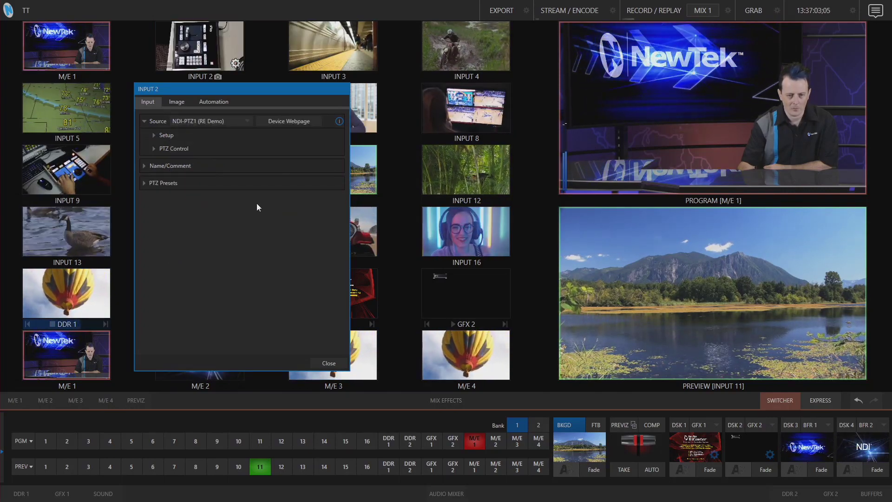
left_click(144, 183)
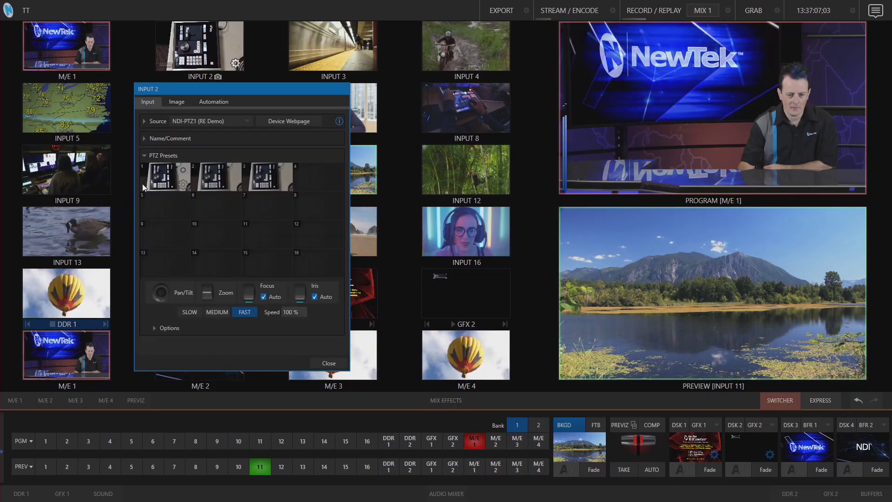
left_click_drag(165, 293, 177, 291)
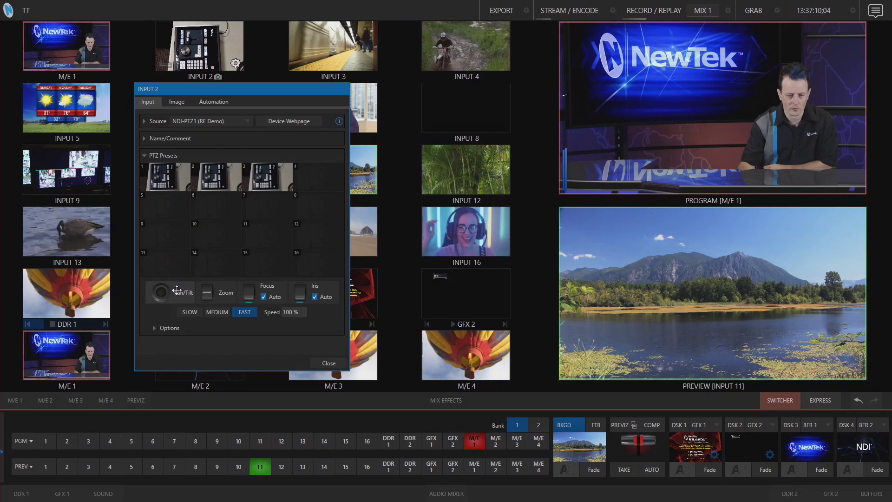
Open the PTZ camera's device webpage in Chrome, dismiss the sign-in prompt, and close Chrome
left_click(289, 120)
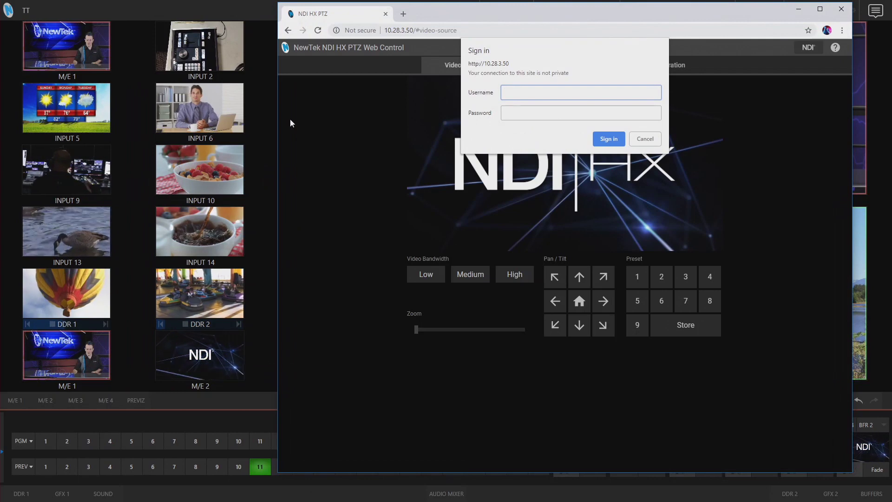
left_click(651, 141)
left_click(842, 9)
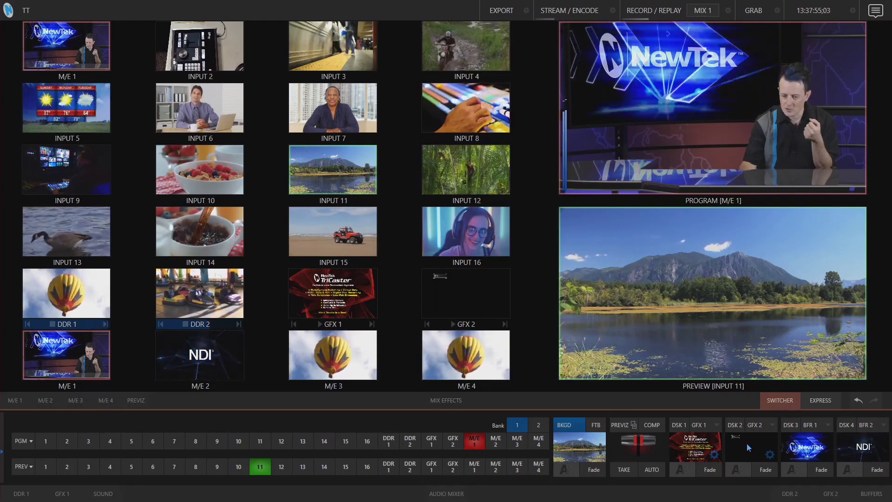
Check GFX 2's DSK 2 position at X 244.2, Y -2.9 after browsing its tabs, then close its settings
left_click(771, 458)
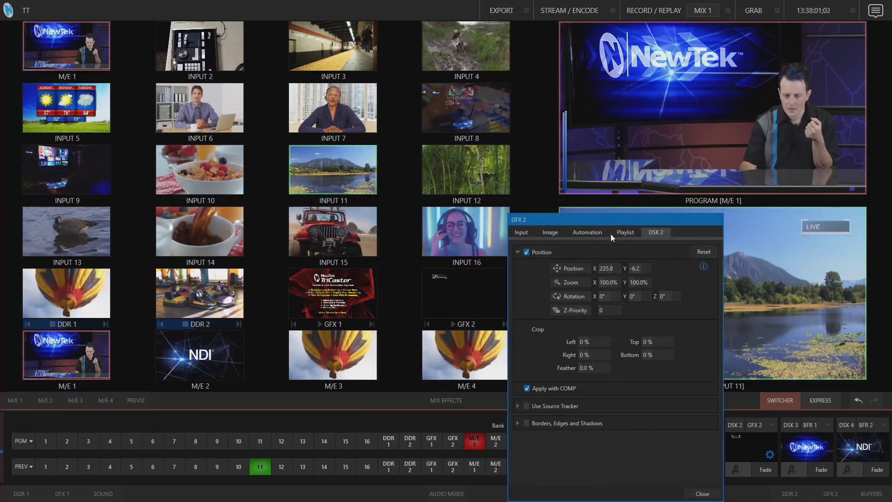
left_click(548, 232)
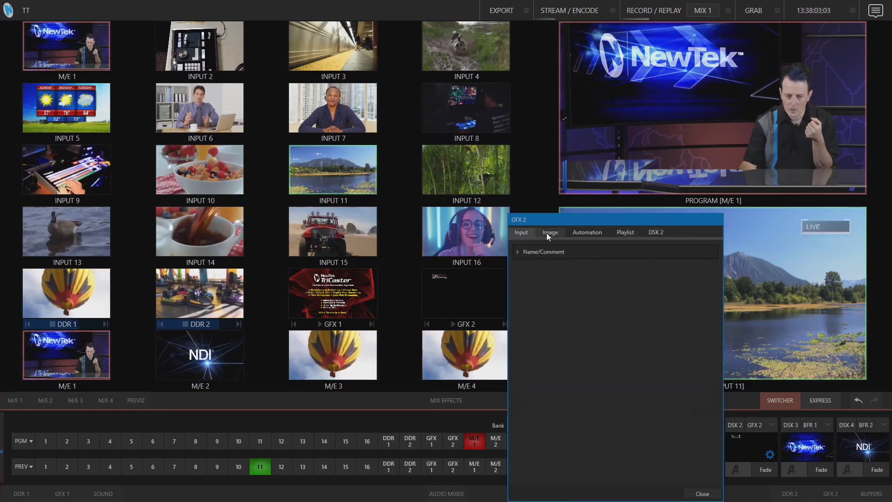
left_click(594, 232)
left_click(631, 232)
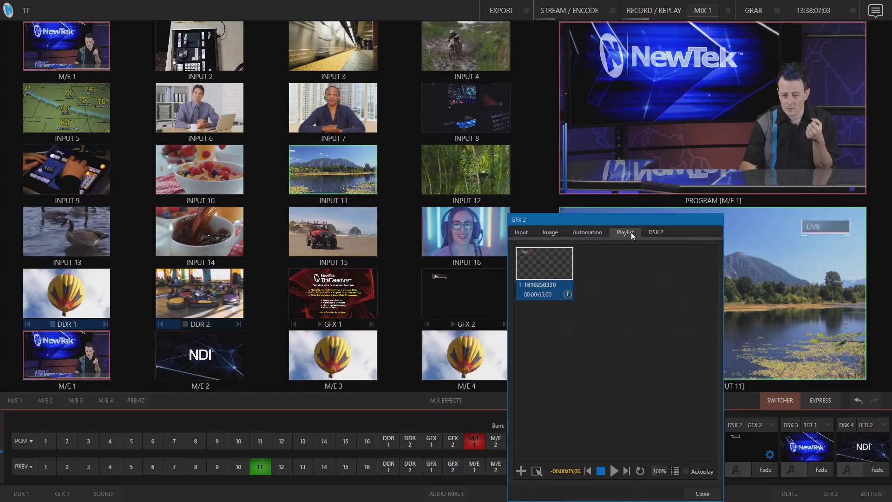
left_click(649, 231)
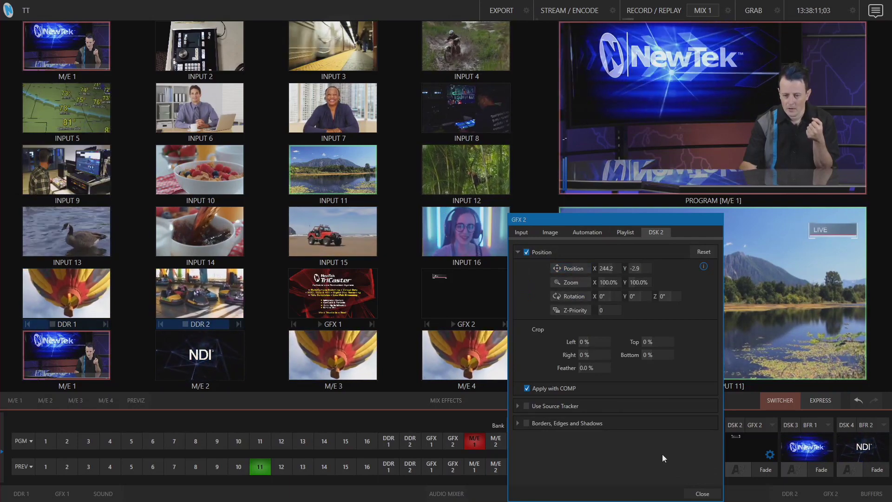
left_click(702, 494)
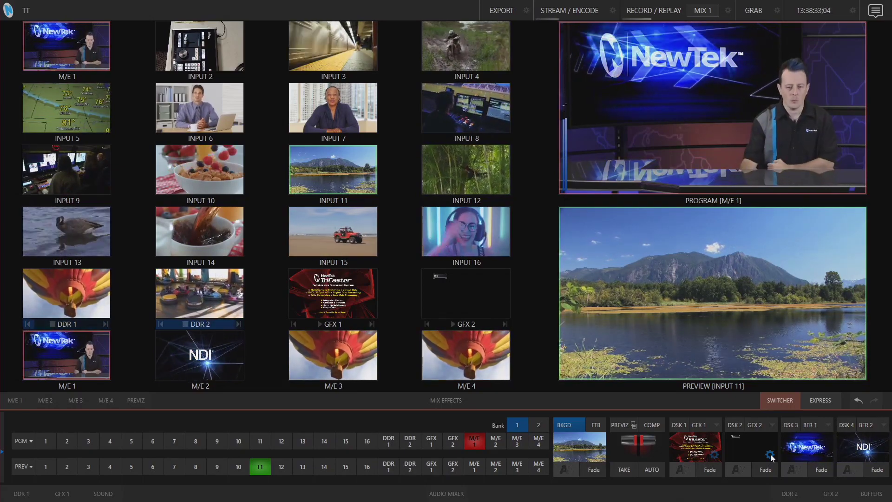
Review the full input grid and Program/Preview monitors with GFX 2 settings closed
mouse_move(343, 103)
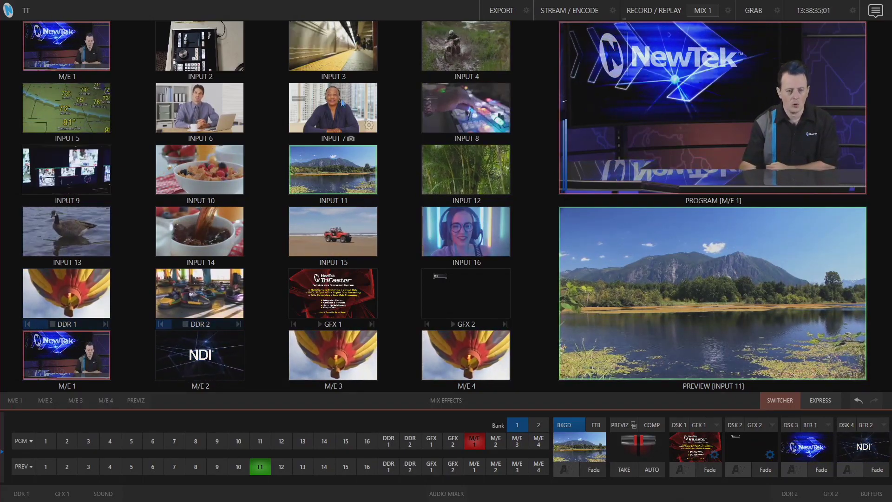
mouse_move(57, 3)
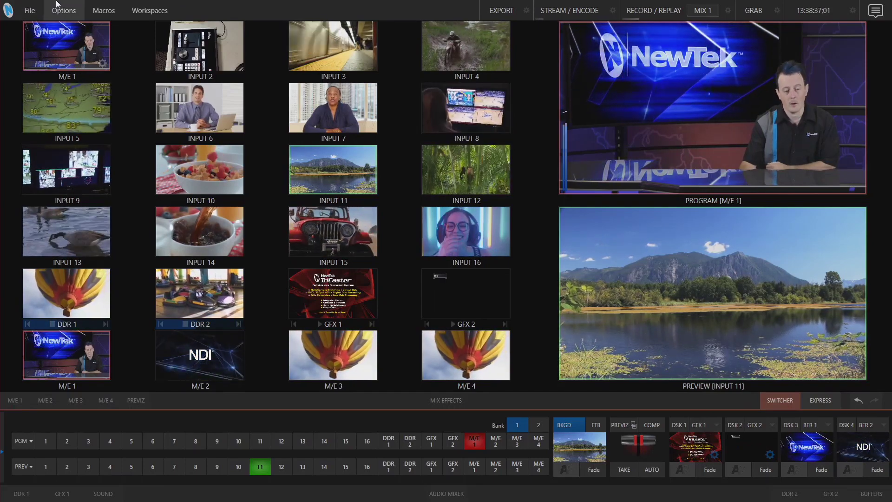
Enable Click on Monitors to Switch, then cut through INPUTs 3, 4, 6, 3 and back to M/E 1
left_click(74, 12)
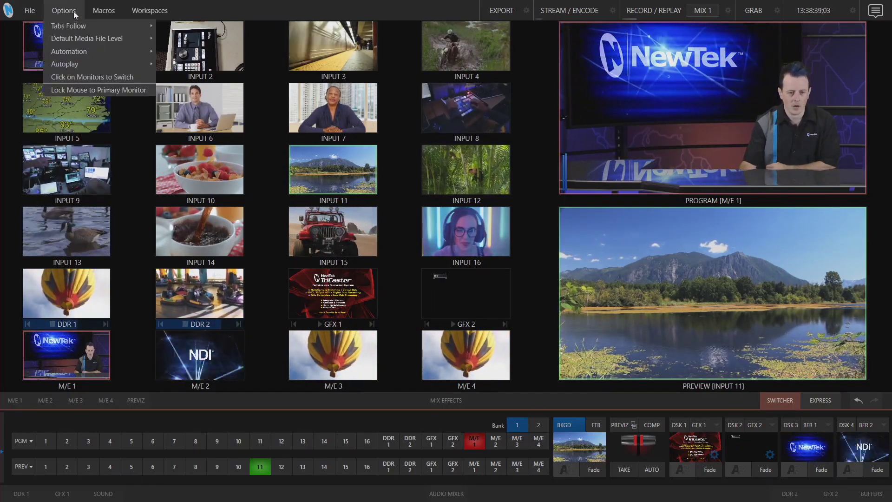
left_click(83, 77)
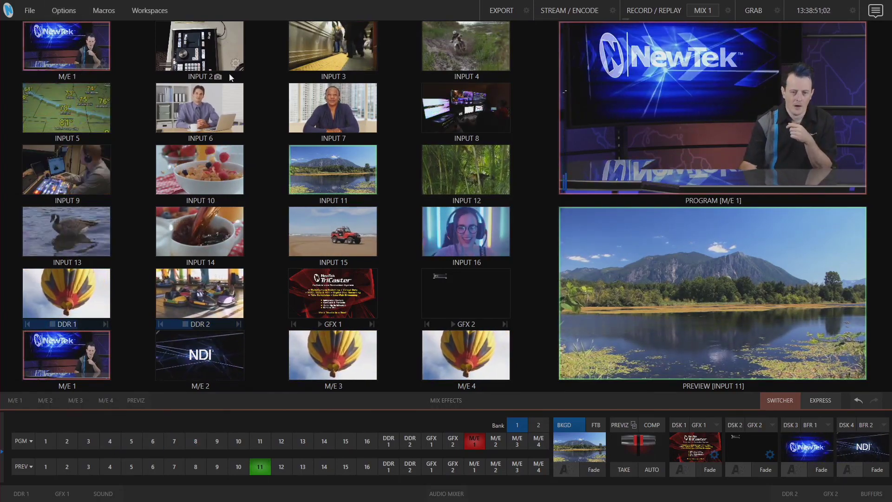
double_click(328, 46)
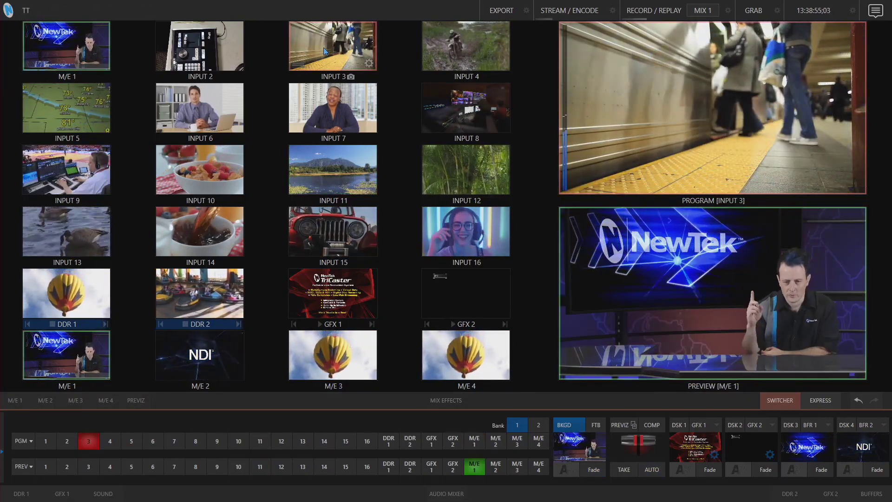
double_click(458, 43)
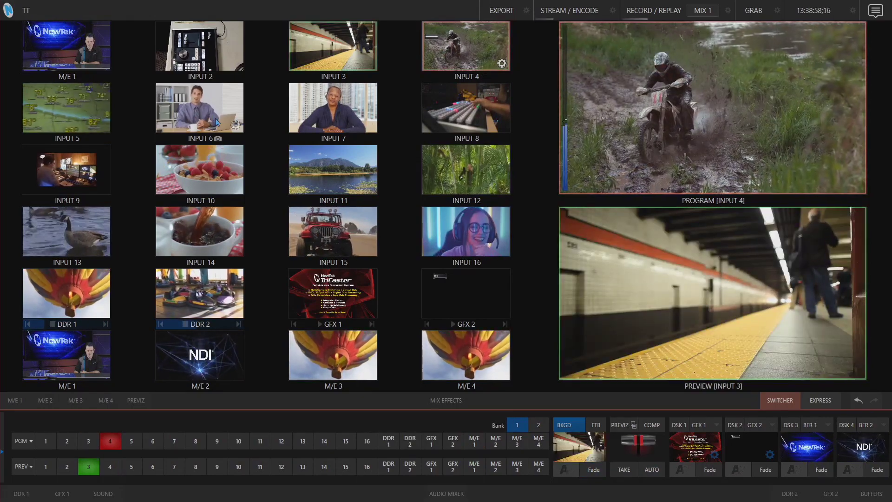
double_click(217, 122)
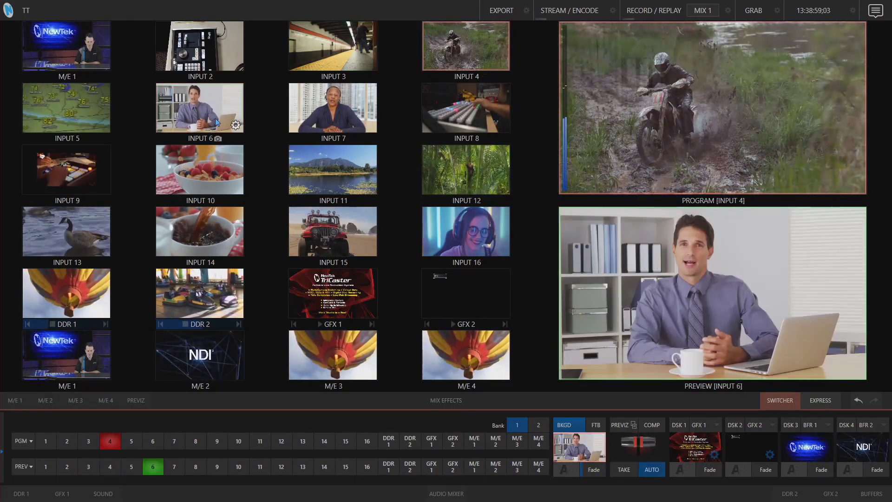
double_click(362, 33)
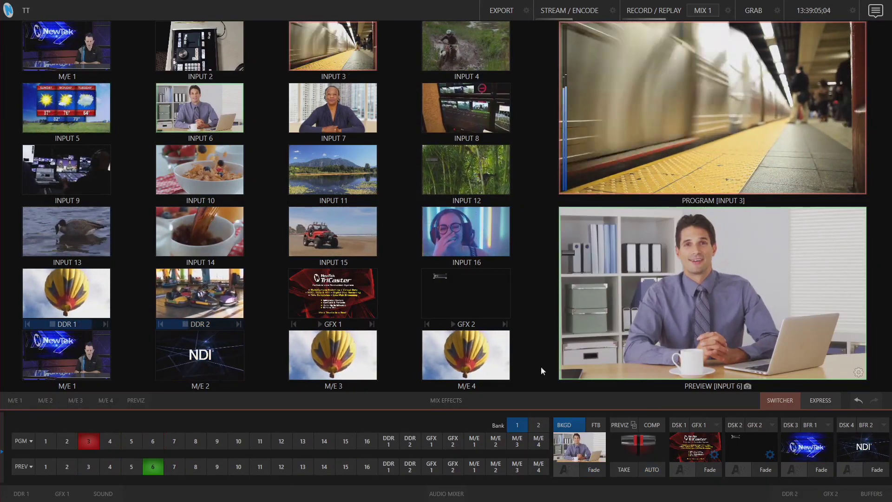
double_click(69, 48)
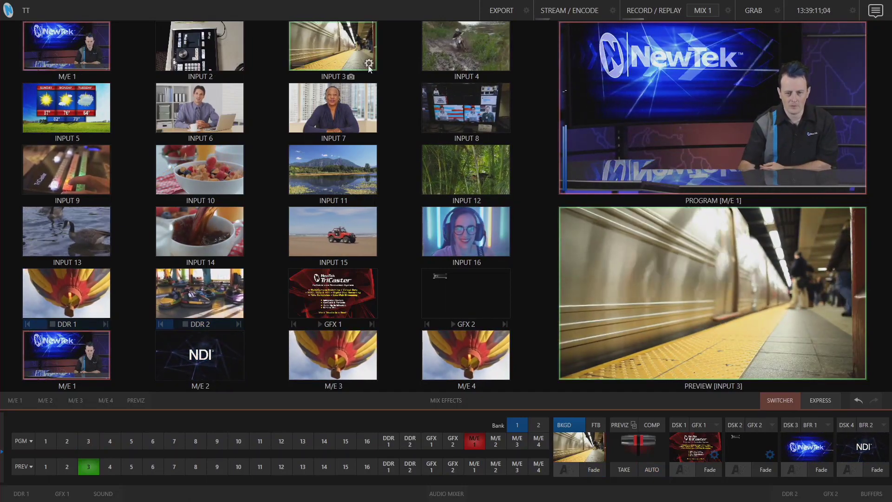
left_click(368, 64)
left_click(300, 103)
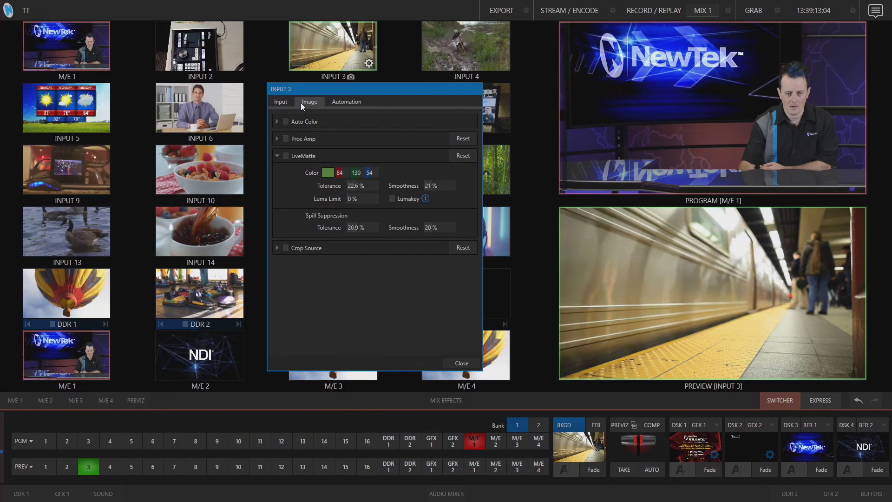
left_click(357, 103)
left_click(282, 103)
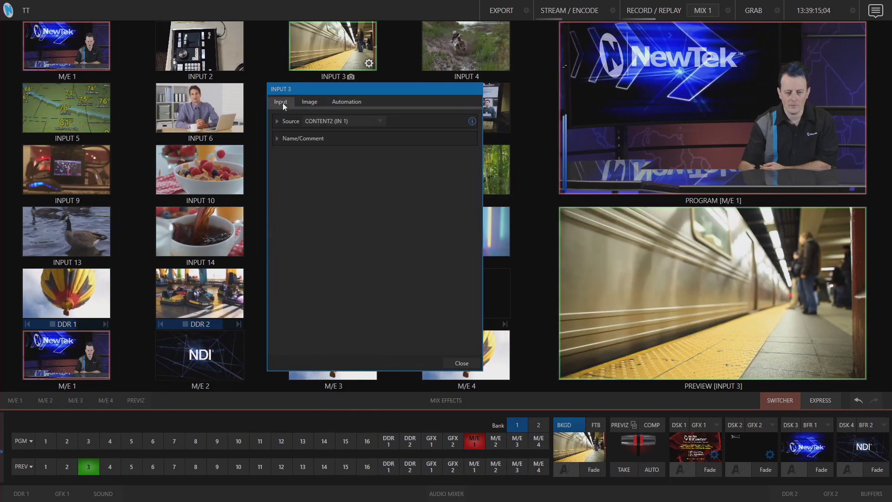
left_click(278, 121)
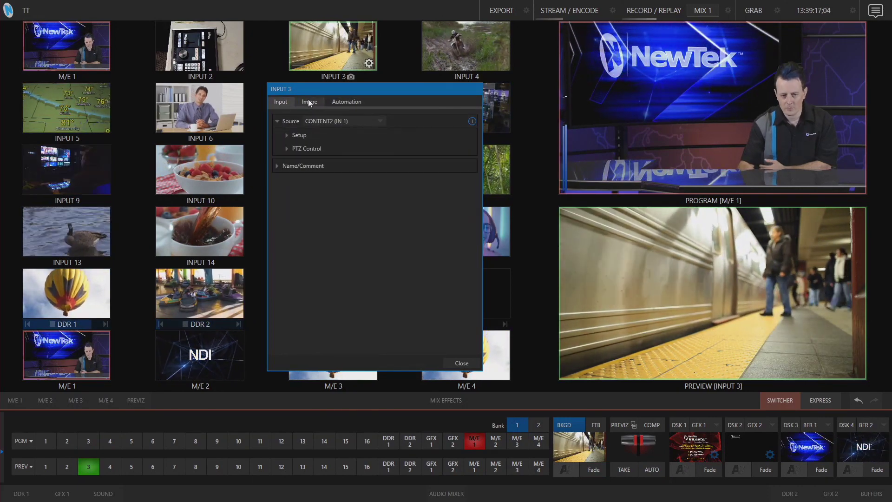
left_click(308, 101)
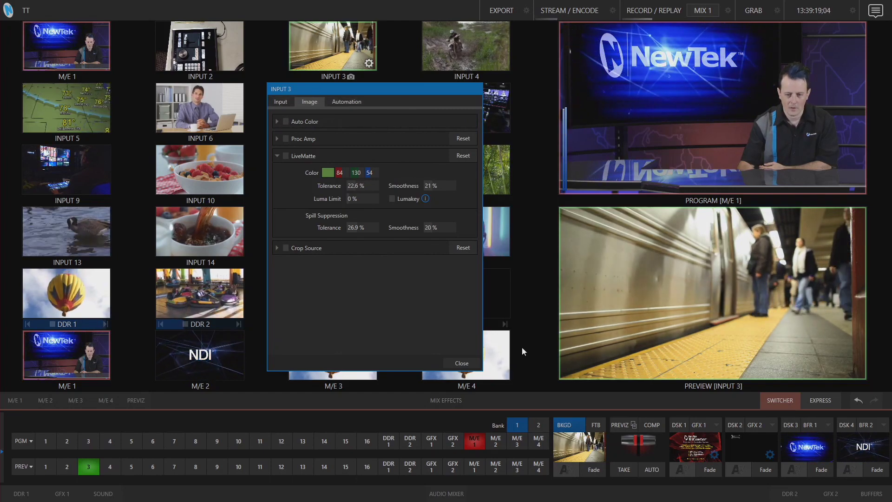
left_click(469, 362)
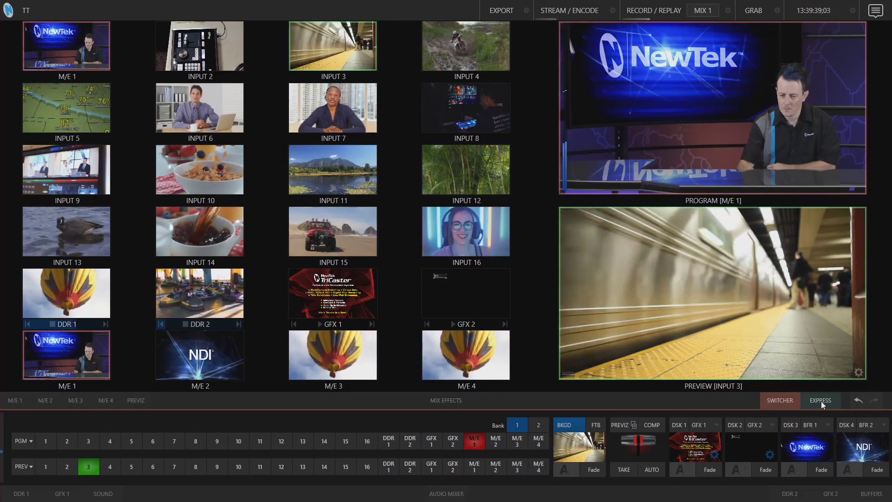
left_click(821, 401)
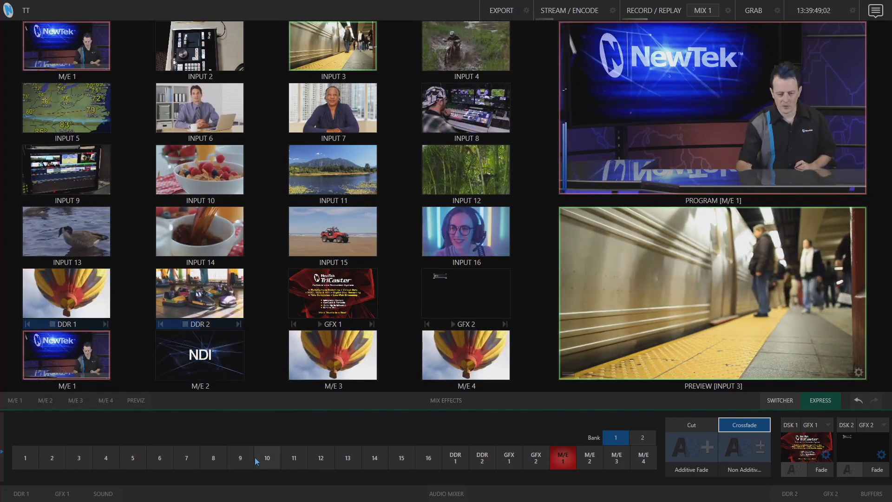
Crossfade INPUTs 5 and 6 to Program, then take INPUT 3 and M/E 1
left_click(134, 460)
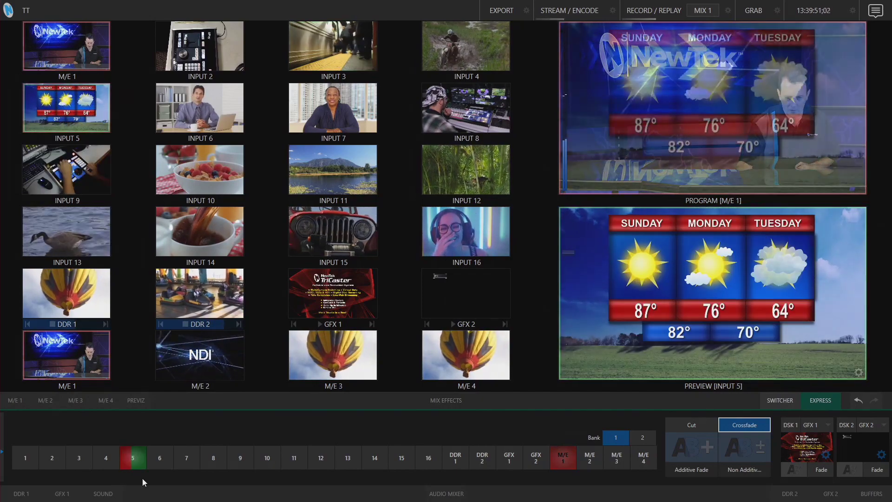
left_click(161, 459)
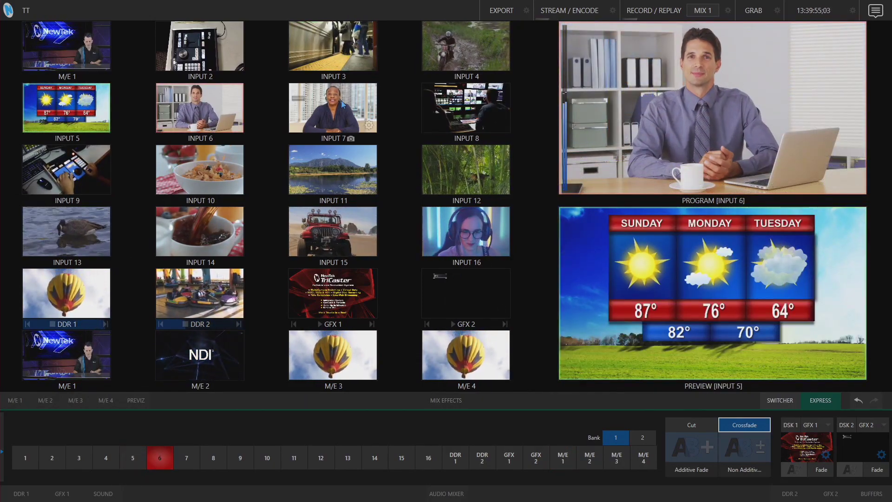
left_click(341, 106)
left_click(349, 46)
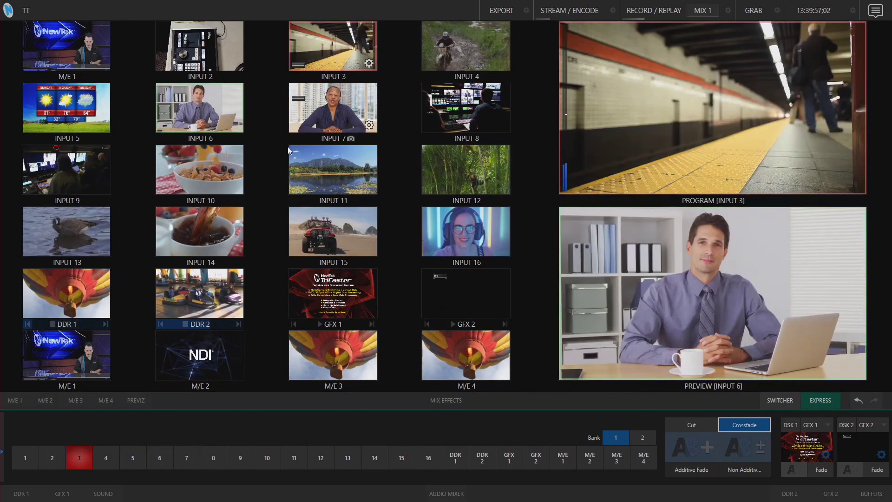
double_click(63, 47)
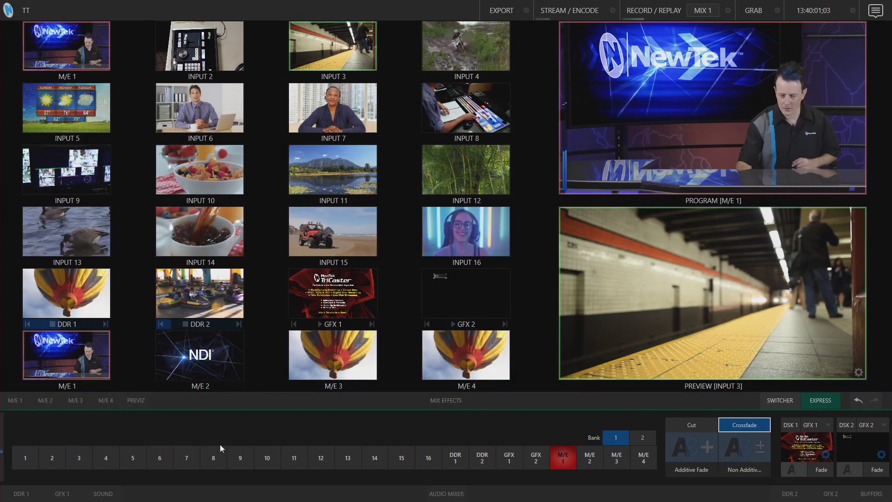
Cut INPUT 9 to Program, crossfade to INPUT 10, and fade the DSK 2 LIVE graphic on
left_click(705, 425)
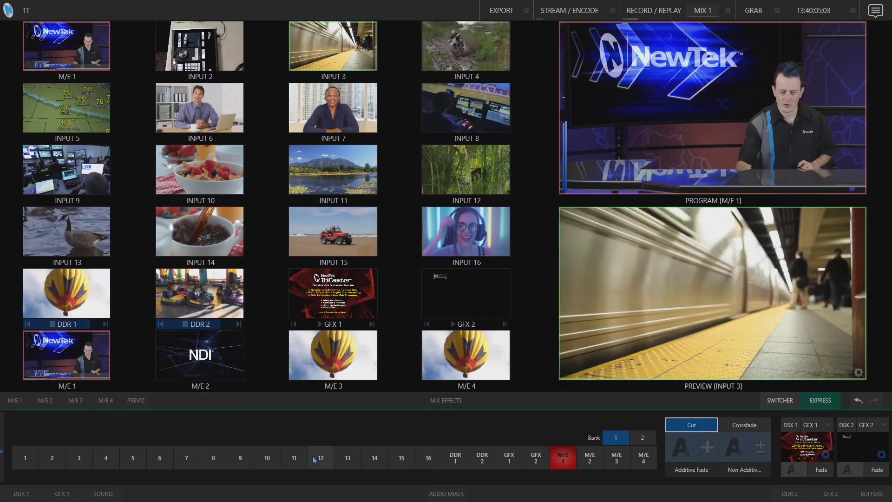
left_click(240, 460)
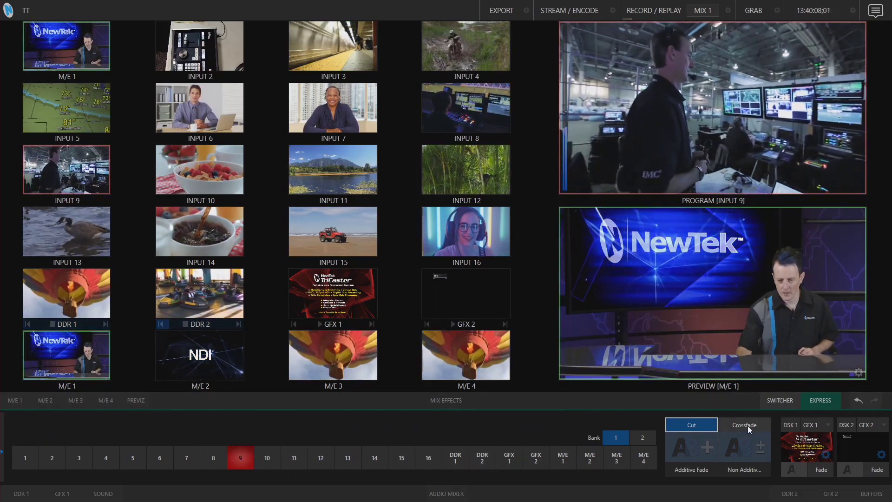
left_click(749, 429)
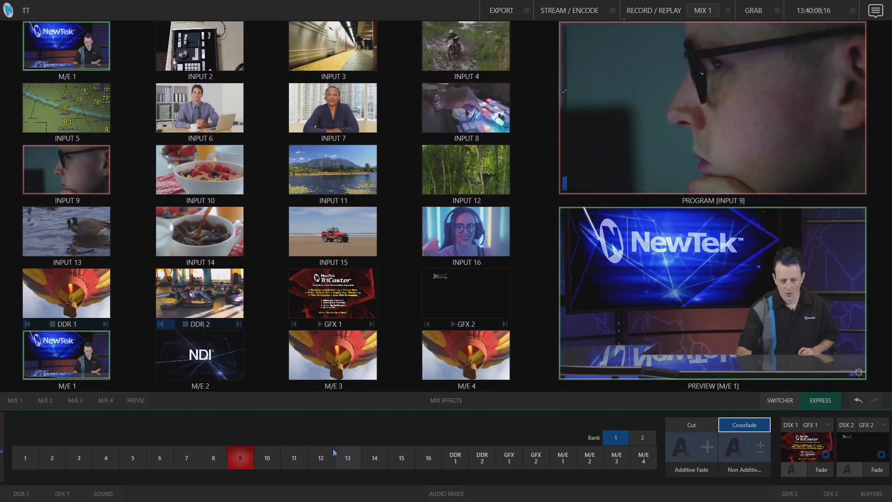
left_click(268, 464)
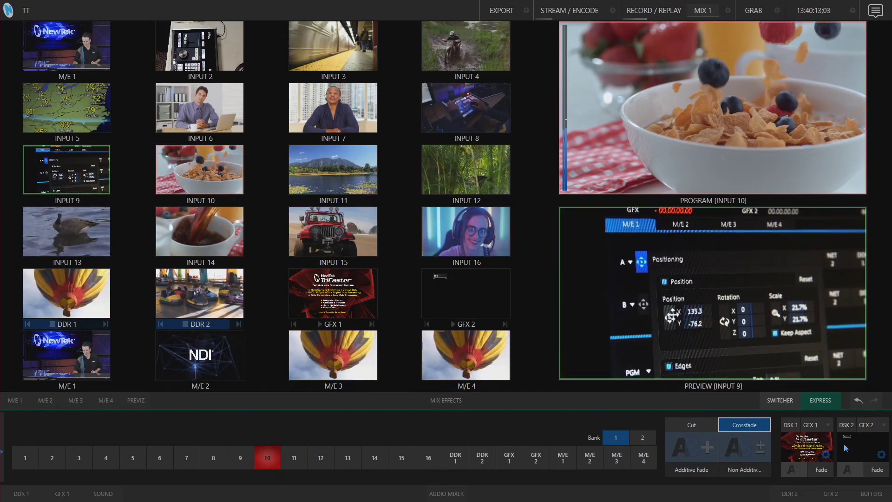
left_click(857, 440)
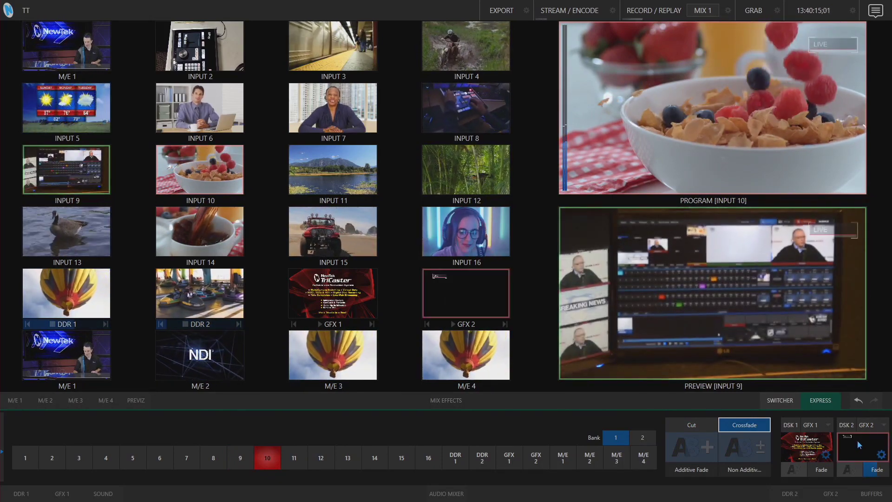